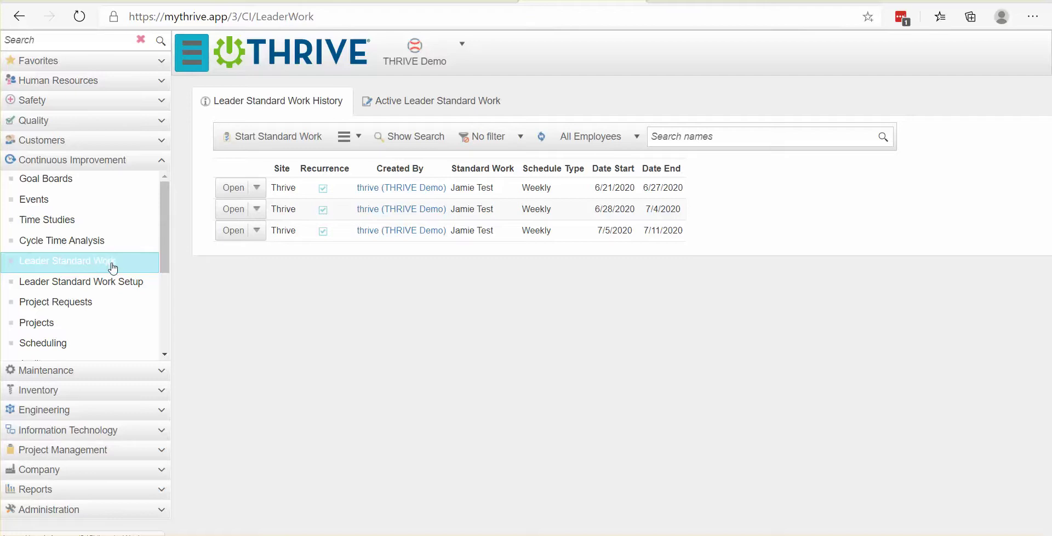
# Hide the navigation menu, view the active leader standard work sheet and return to the history list.
pyautogui.click(194, 56)
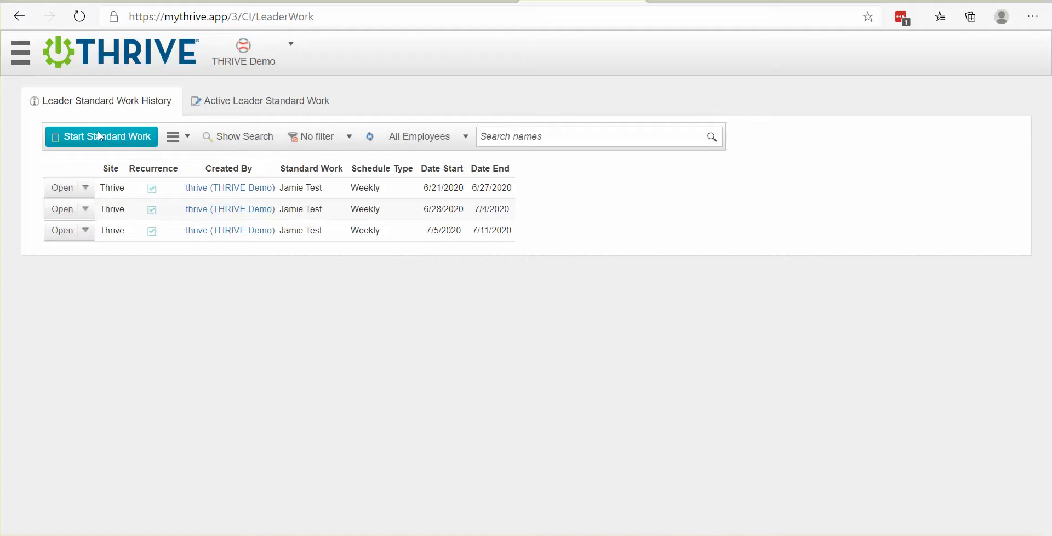
pyautogui.click(252, 107)
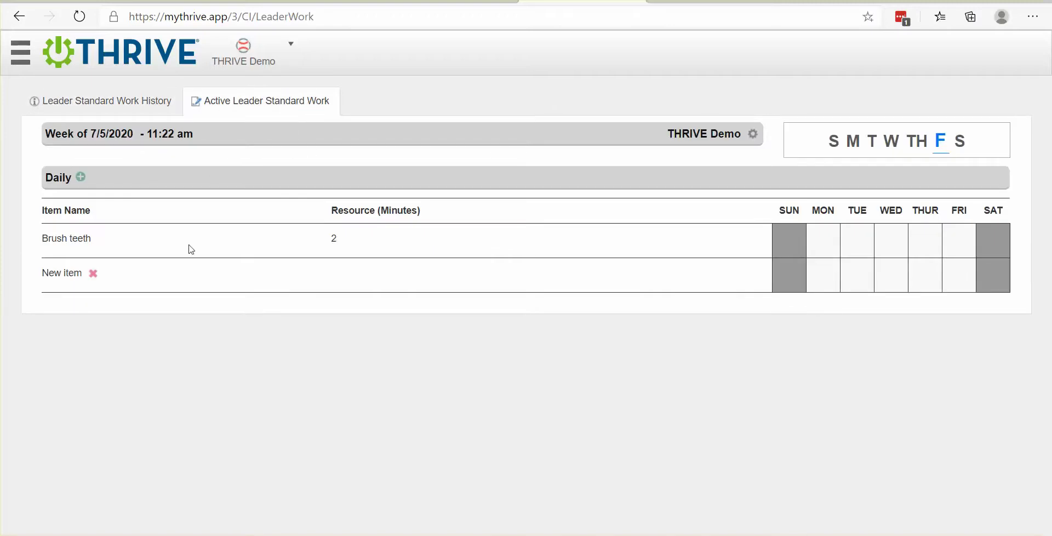
pyautogui.click(102, 101)
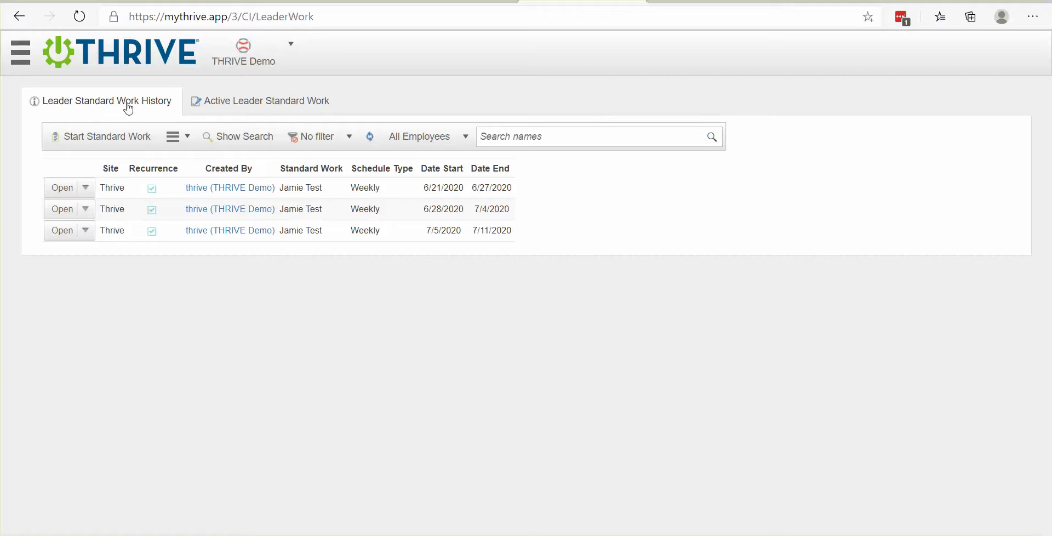
# Start a new leader standard work record using Line Manager Standard Work with Recurrence enabled, and save it.
pyautogui.click(94, 136)
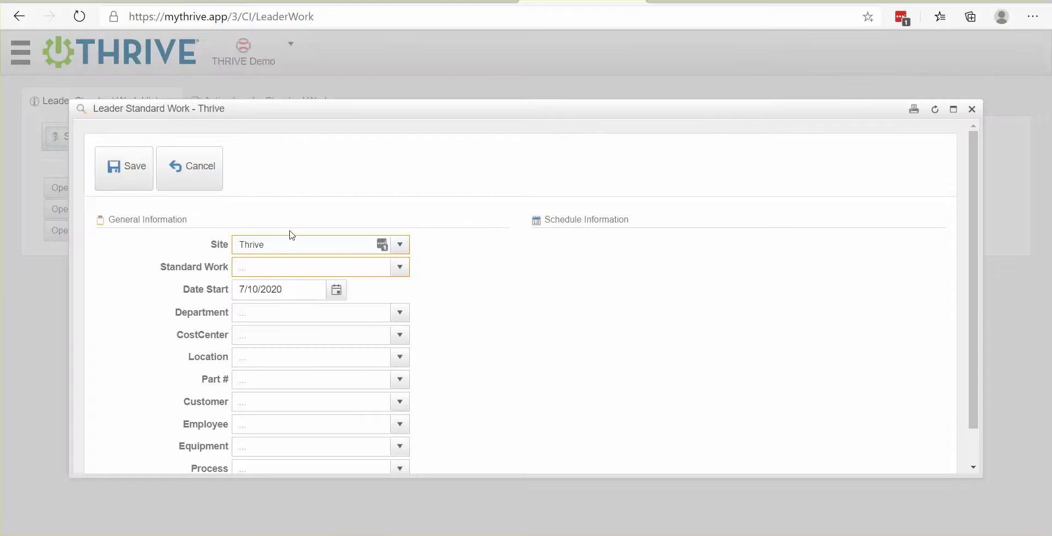
pyautogui.scroll(-1, 518, 280)
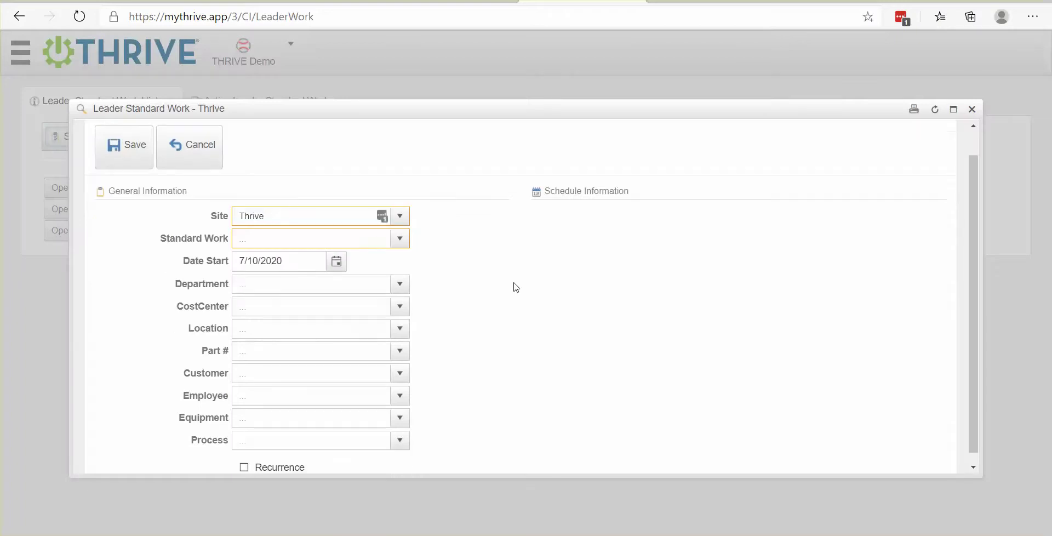
pyautogui.click(276, 227)
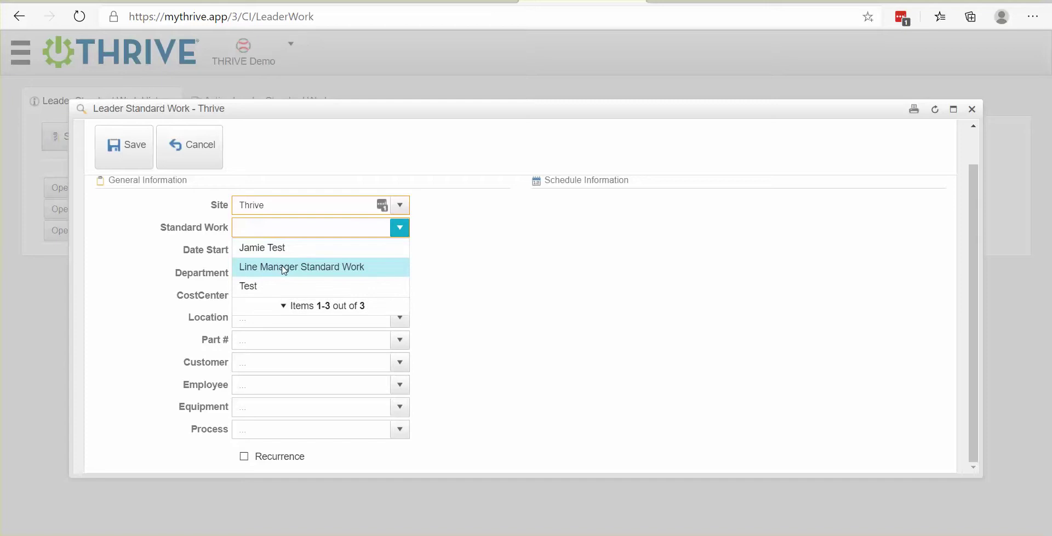
pyautogui.click(284, 267)
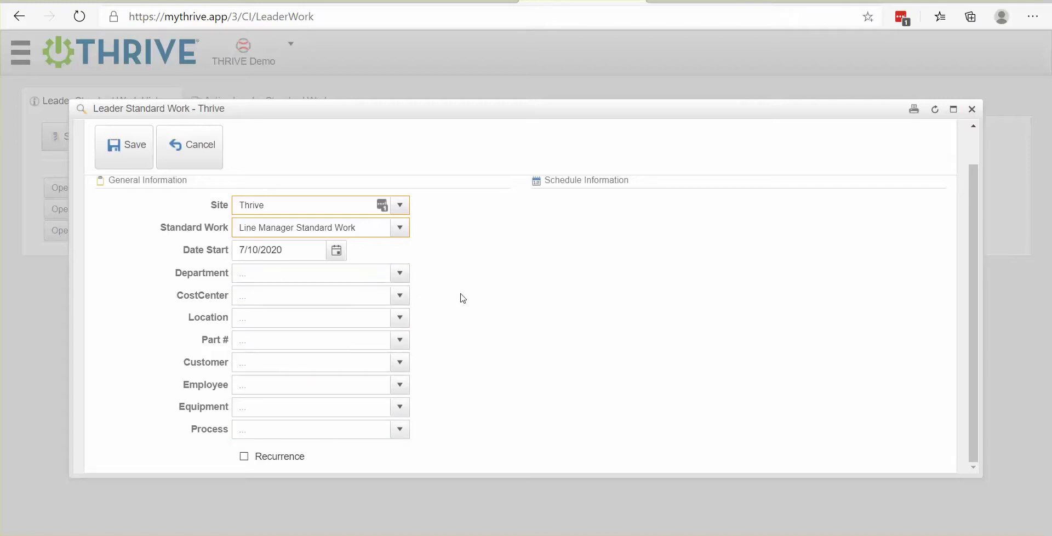
pyautogui.click(245, 457)
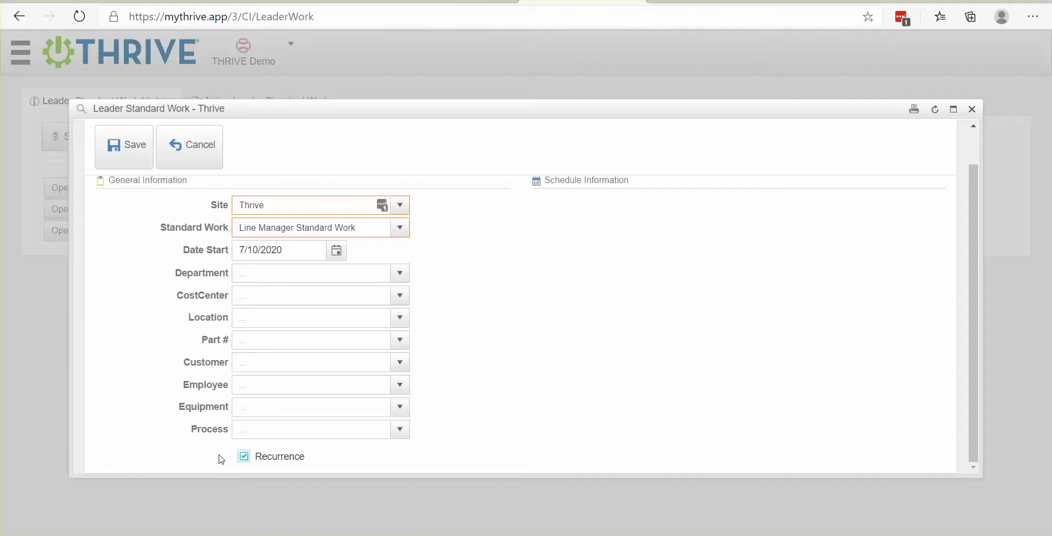
pyautogui.click(130, 141)
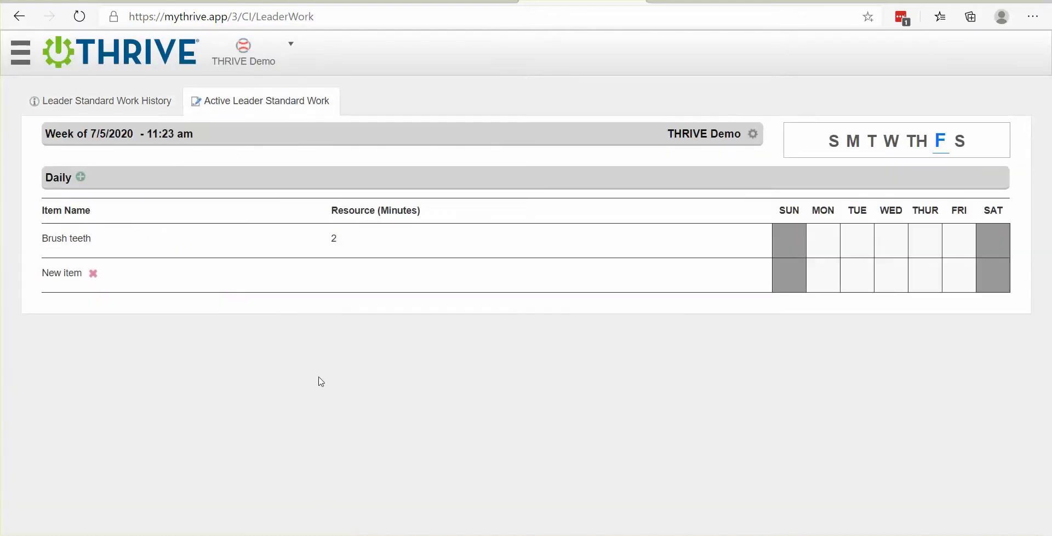
# Open the Line Manager Standard Work record from the history and mark Lead stretches green for Monday and red for Tuesday.
pyautogui.click(128, 100)
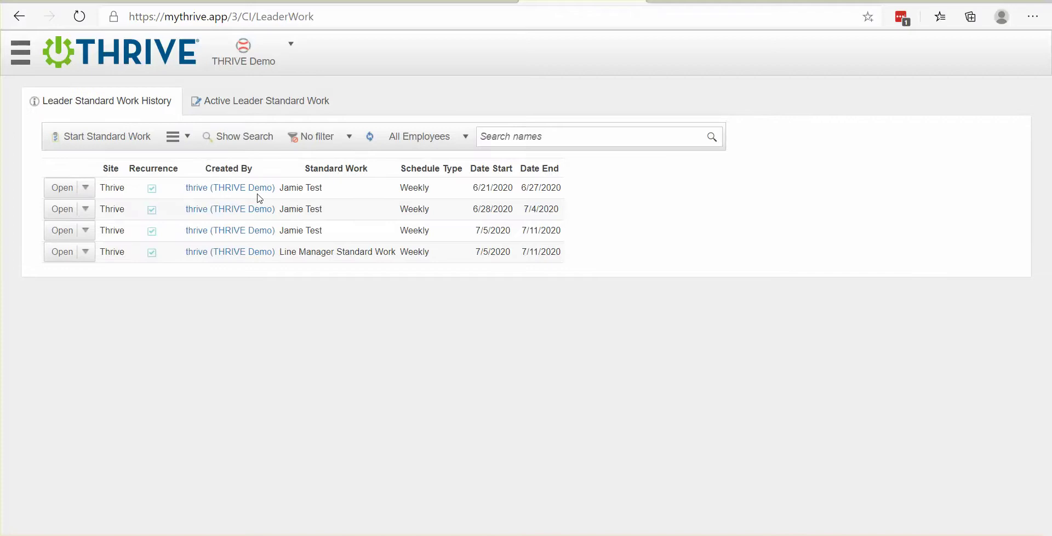
pyautogui.click(62, 252)
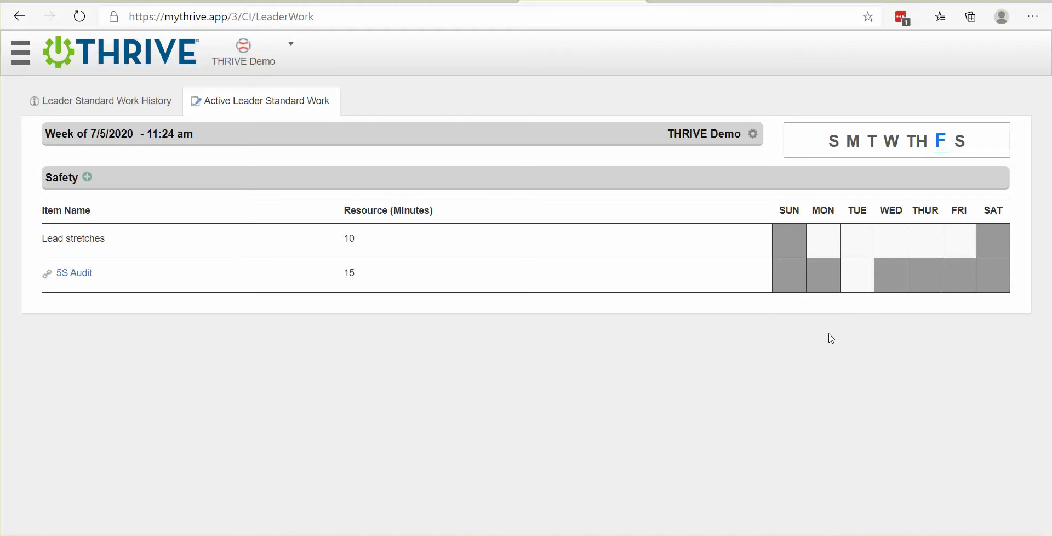
pyautogui.click(827, 232)
pyautogui.click(827, 235)
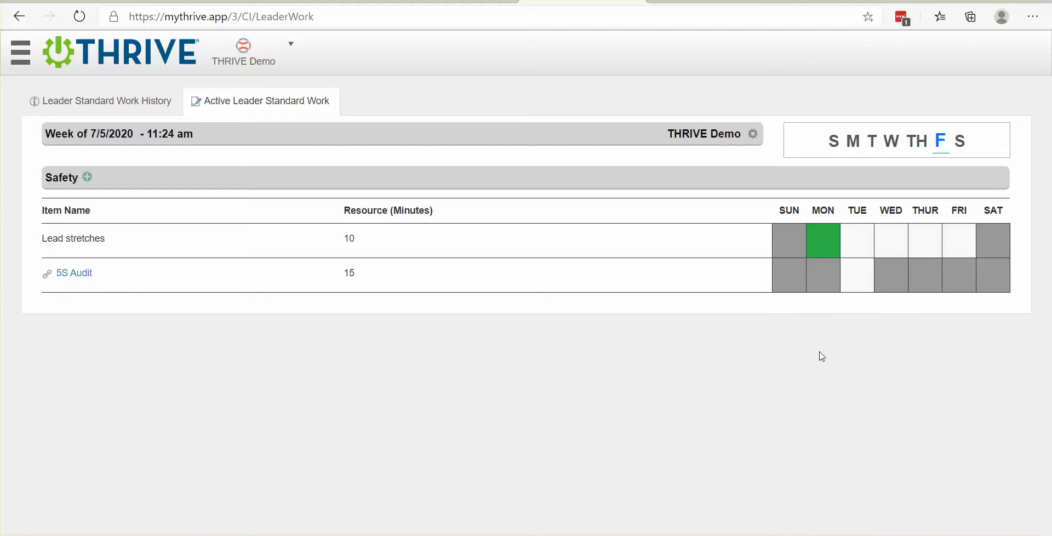
pyautogui.click(852, 253)
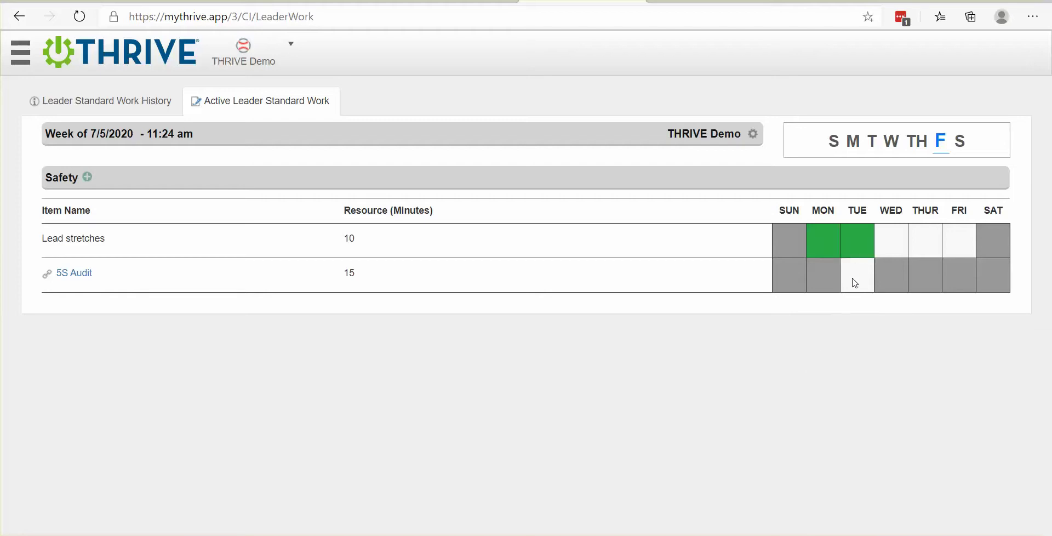
pyautogui.click(887, 245)
pyautogui.click(865, 241)
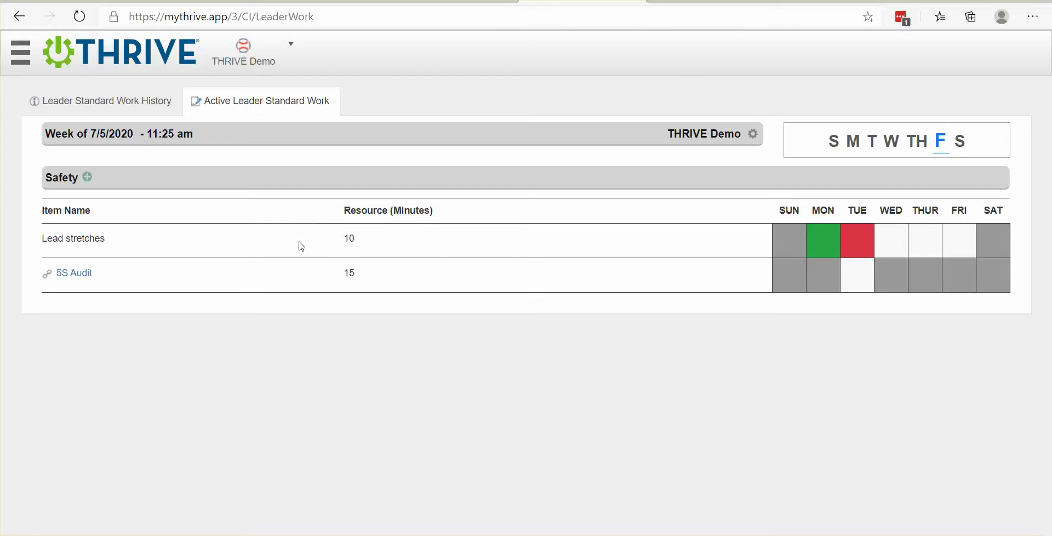
pyautogui.click(75, 274)
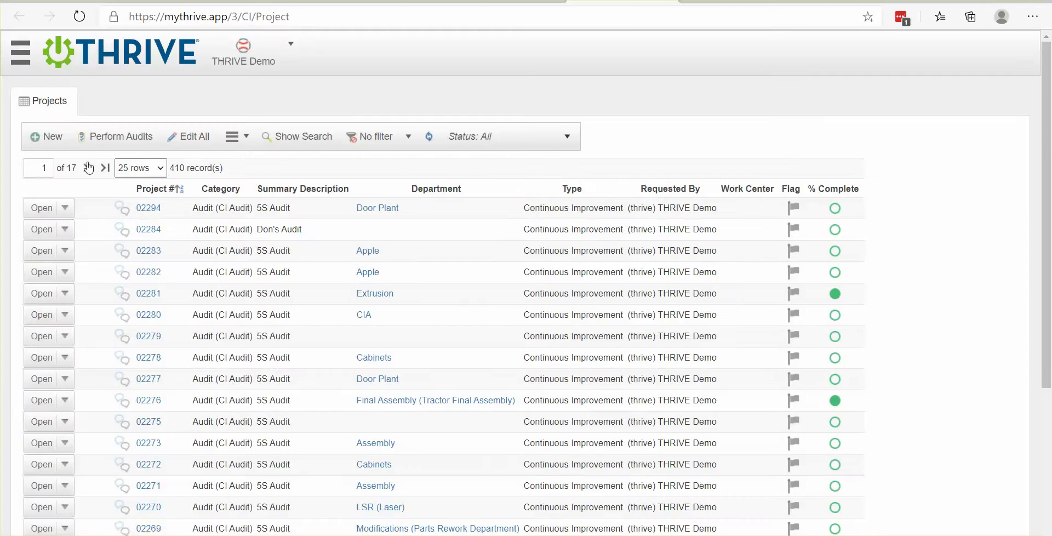
pyautogui.click(122, 133)
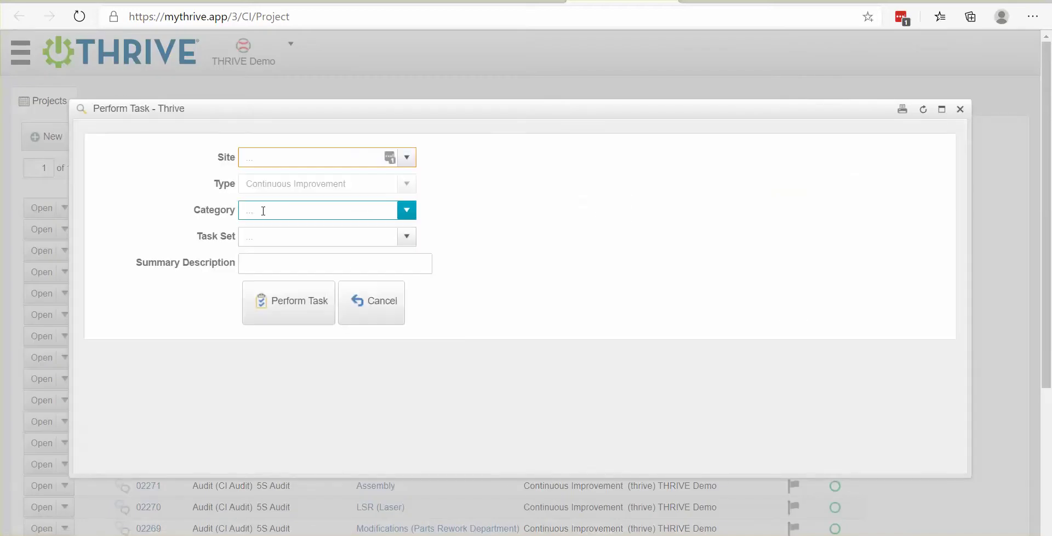
pyautogui.click(258, 156)
pyautogui.click(260, 198)
pyautogui.click(263, 214)
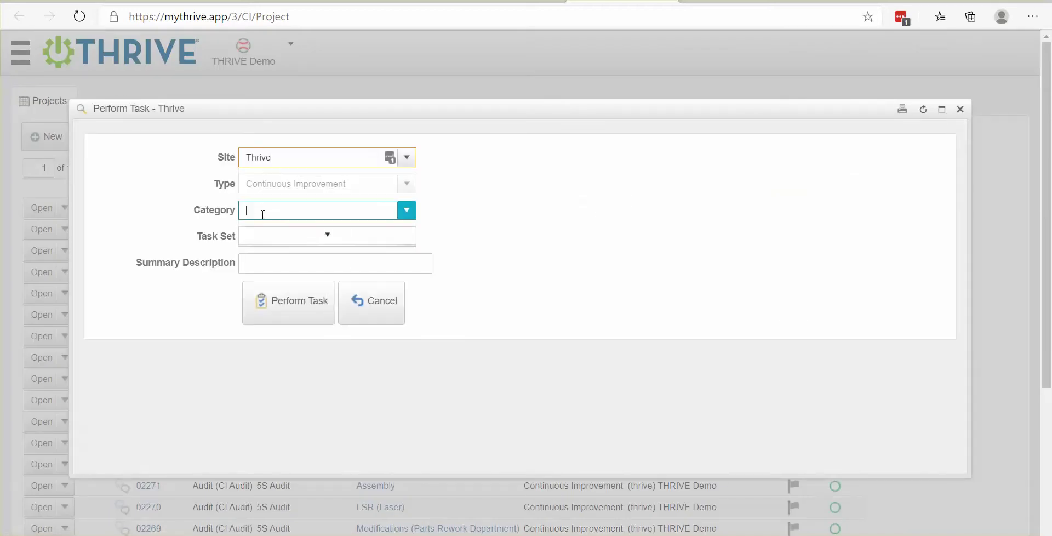
pyautogui.press('Return')
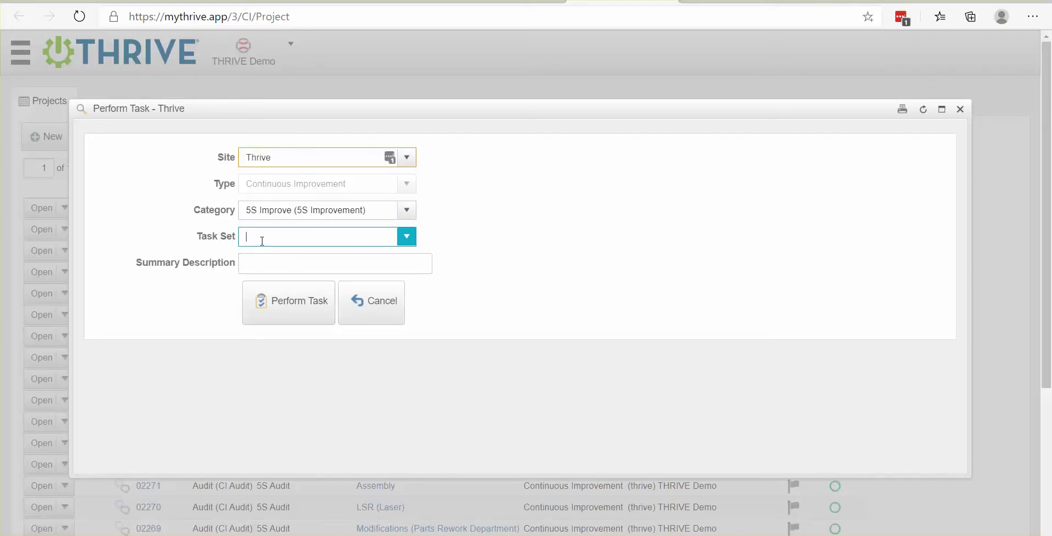
pyautogui.click(262, 241)
pyautogui.click(255, 218)
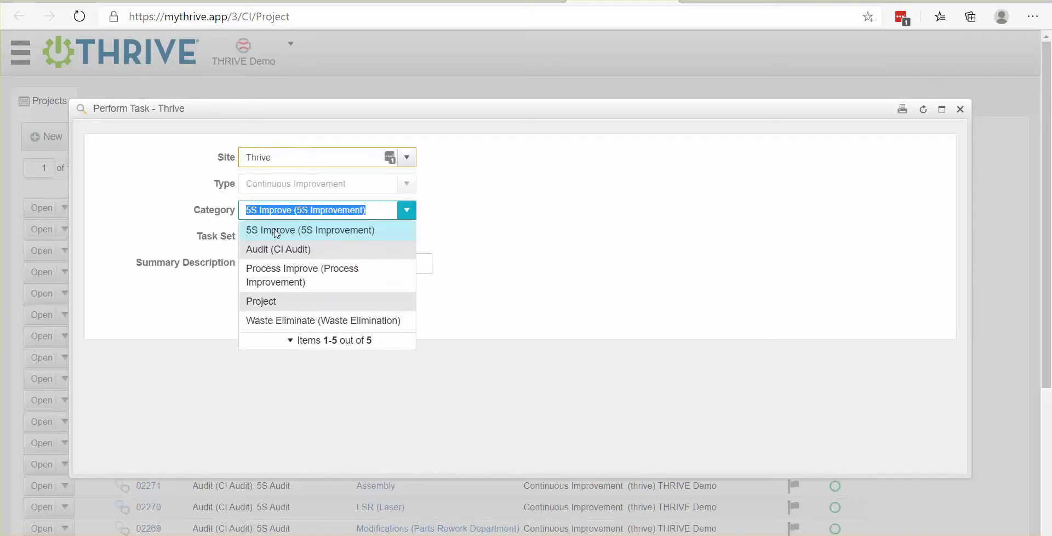
pyautogui.click(466, 212)
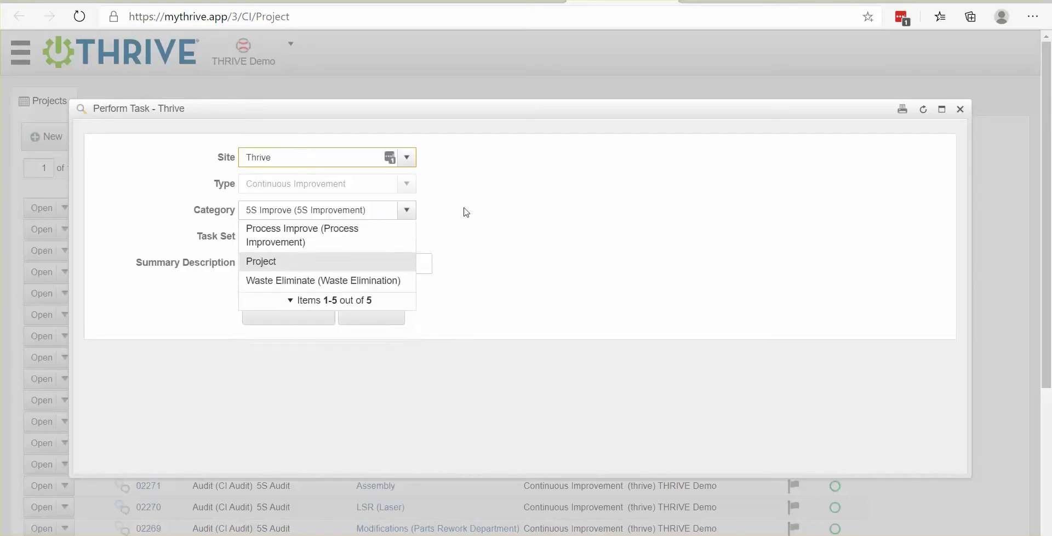
pyautogui.click(960, 110)
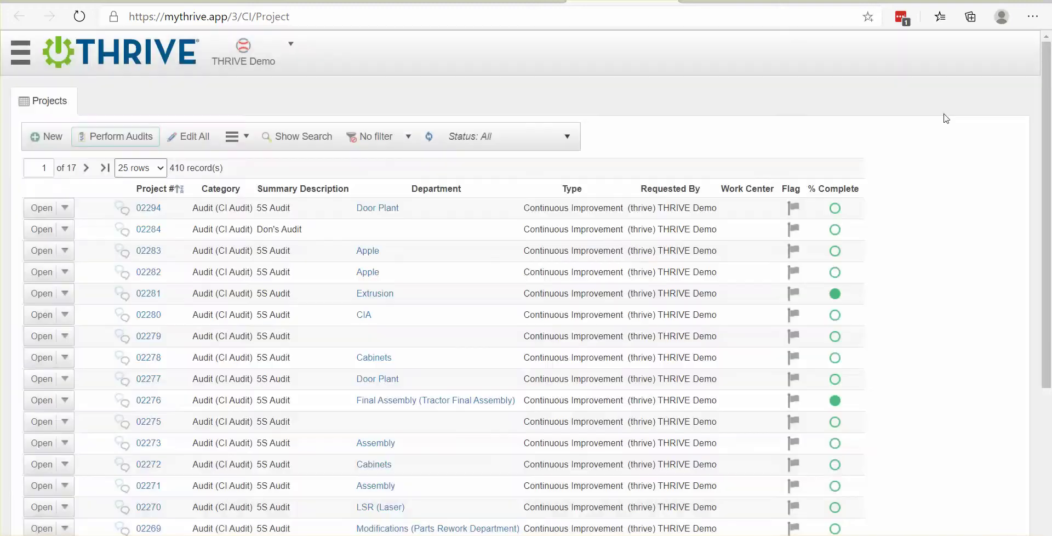
# Go back to Leader Standard Work and reopen the Line Manager Standard Work record from the history.
pyautogui.click(28, 51)
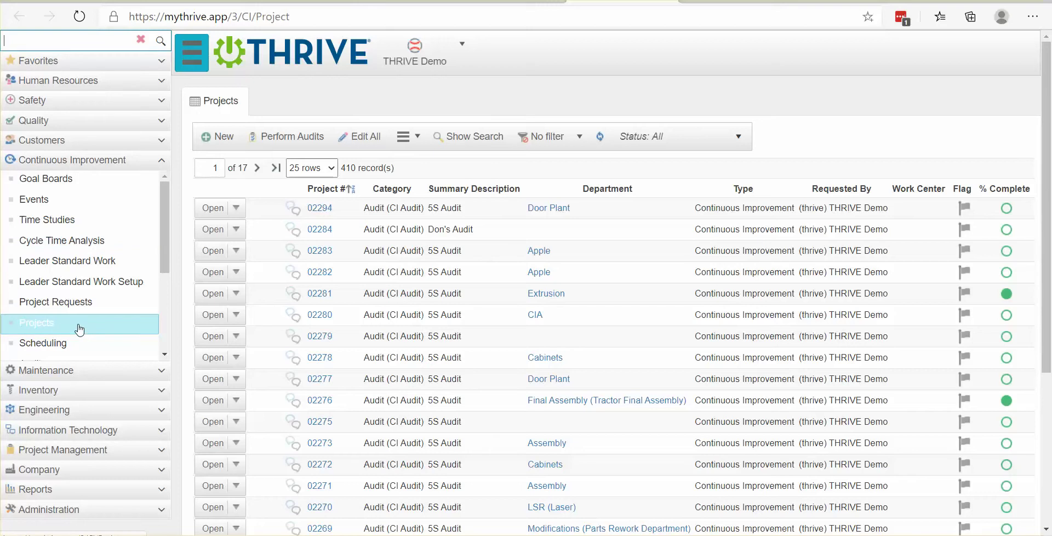
pyautogui.click(79, 266)
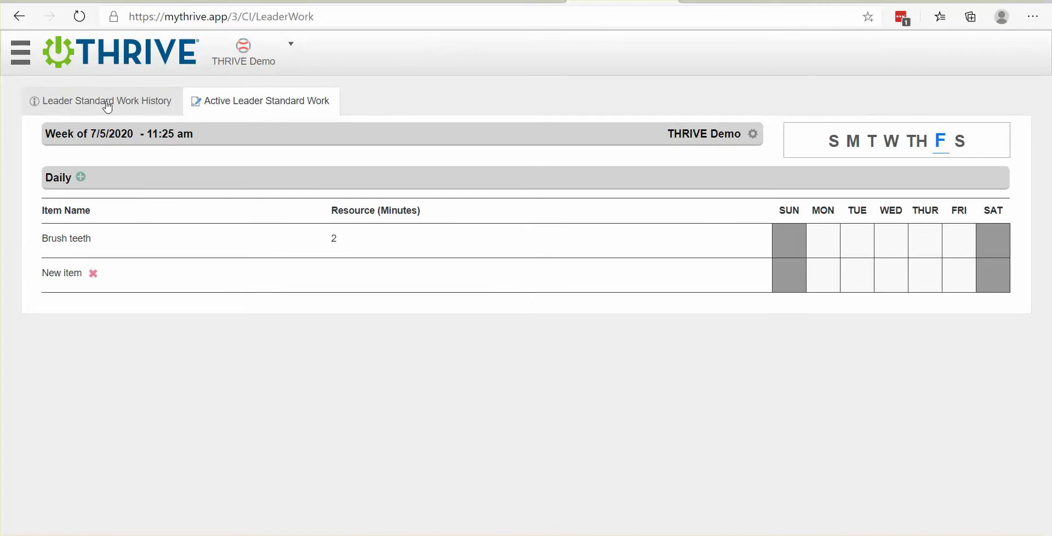
pyautogui.click(108, 106)
pyautogui.click(80, 254)
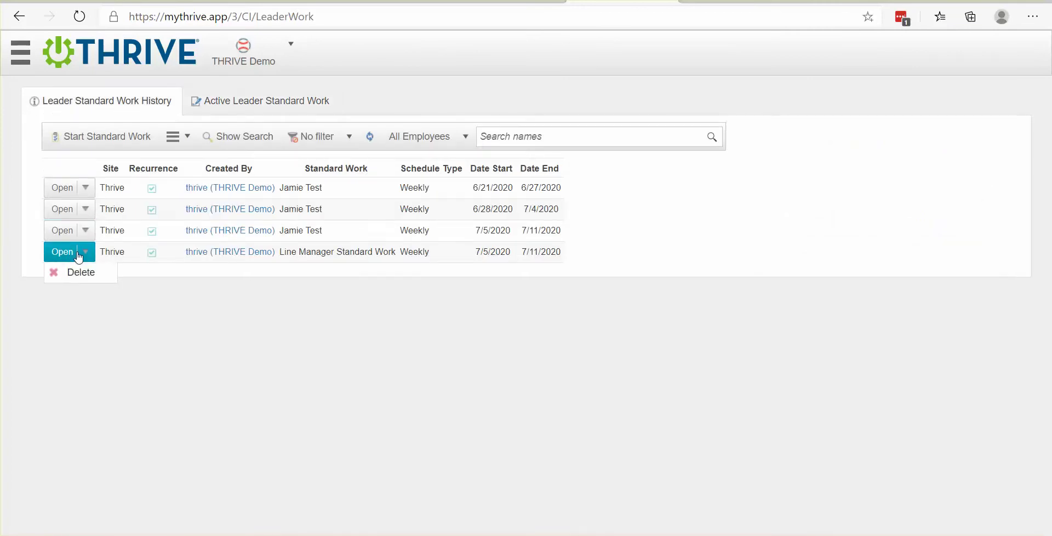
pyautogui.click(63, 252)
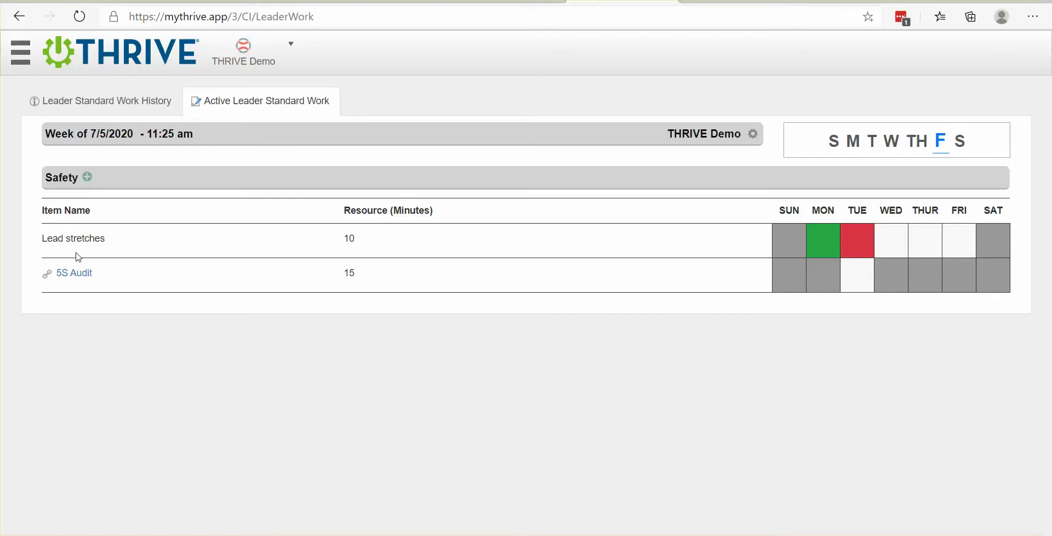
# Add a Safety item named "Need to talk to 2 people" scheduled Monday through Friday, and save it.
pyautogui.click(87, 178)
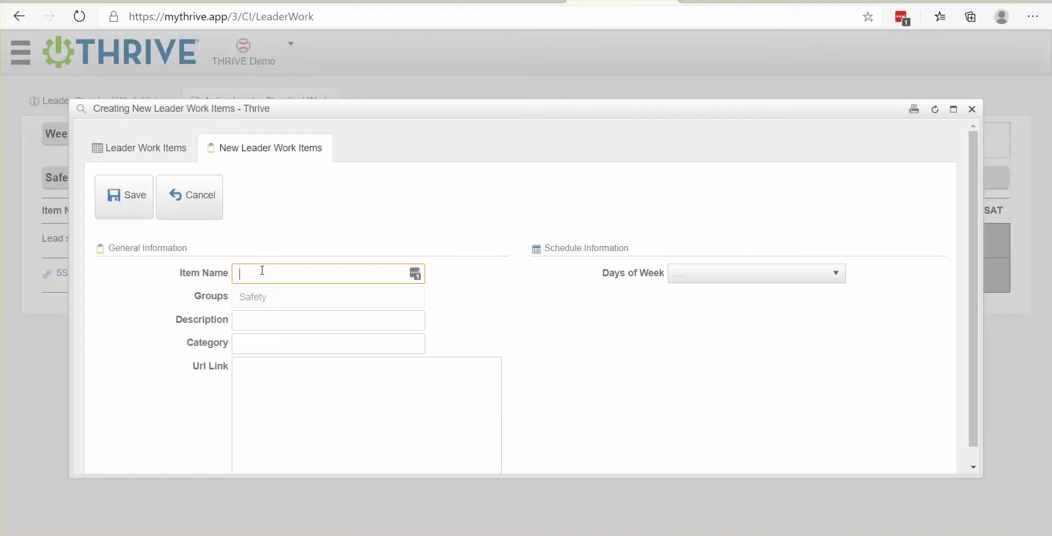
pyautogui.write('Need to talk to 2 people')
pyautogui.click(763, 273)
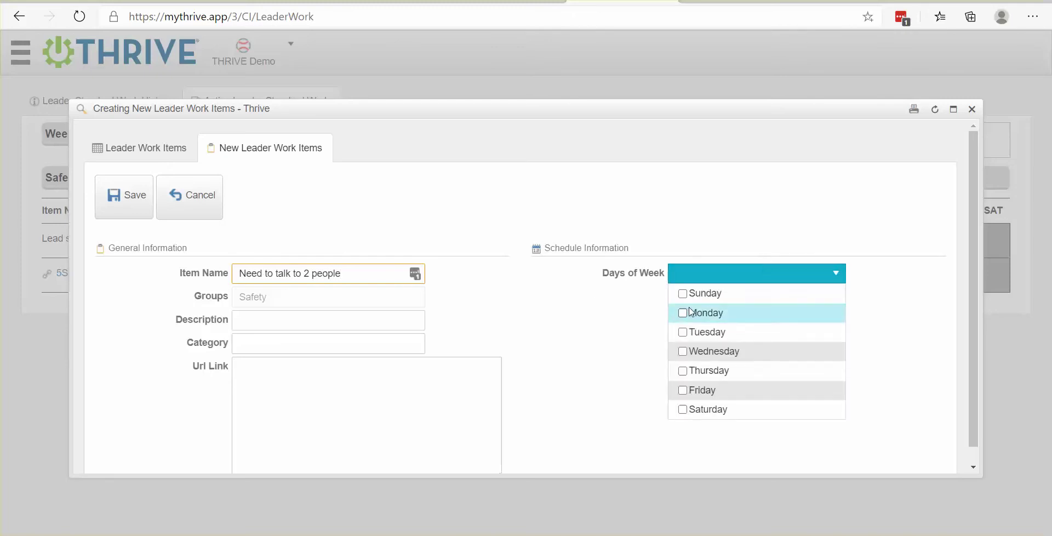
pyautogui.click(685, 314)
pyautogui.click(685, 331)
pyautogui.click(685, 351)
pyautogui.click(685, 370)
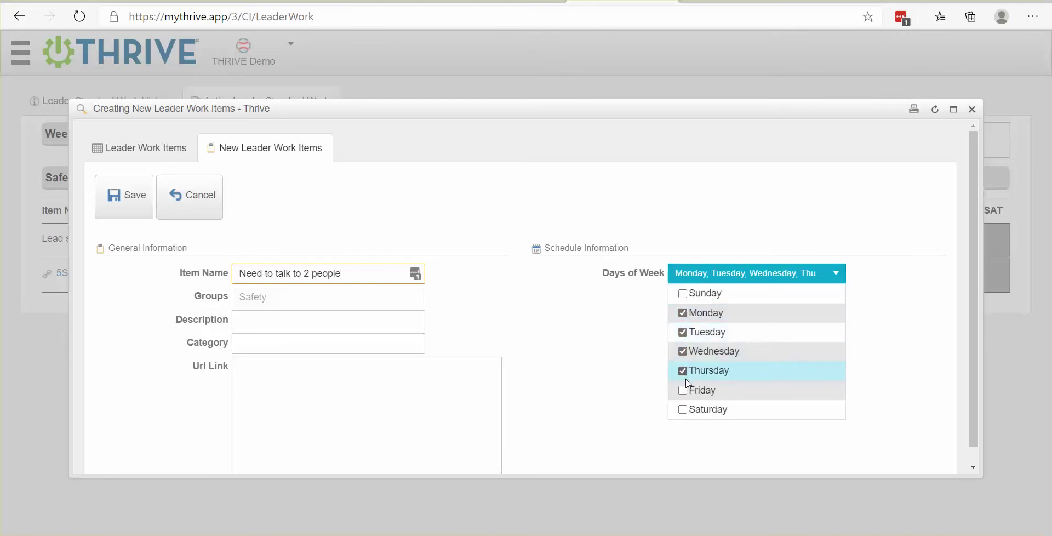
pyautogui.click(685, 390)
pyautogui.click(124, 200)
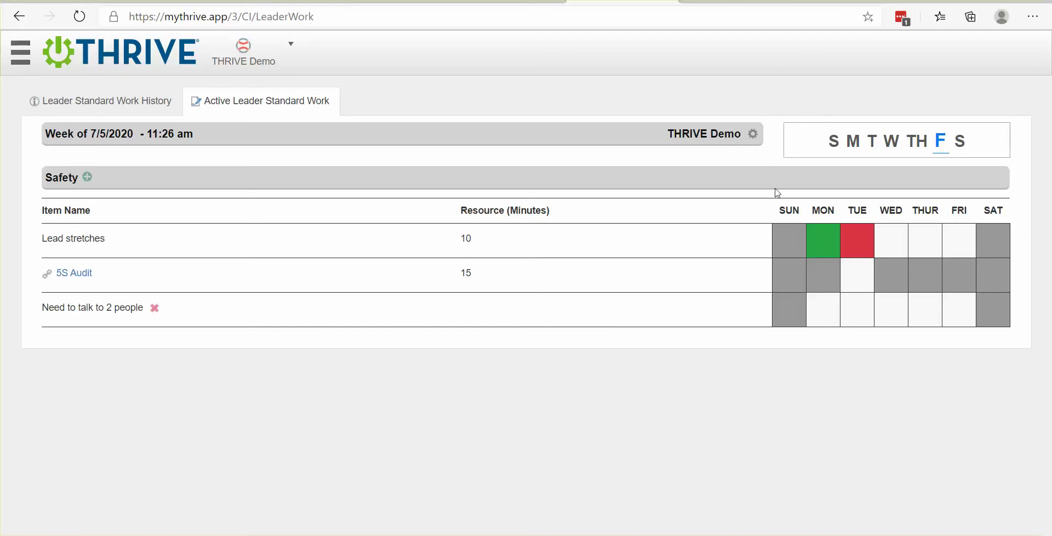
# Review the active standard work record's details, including its Recurrence setting, and return to the weekly sheet.
pyautogui.click(753, 135)
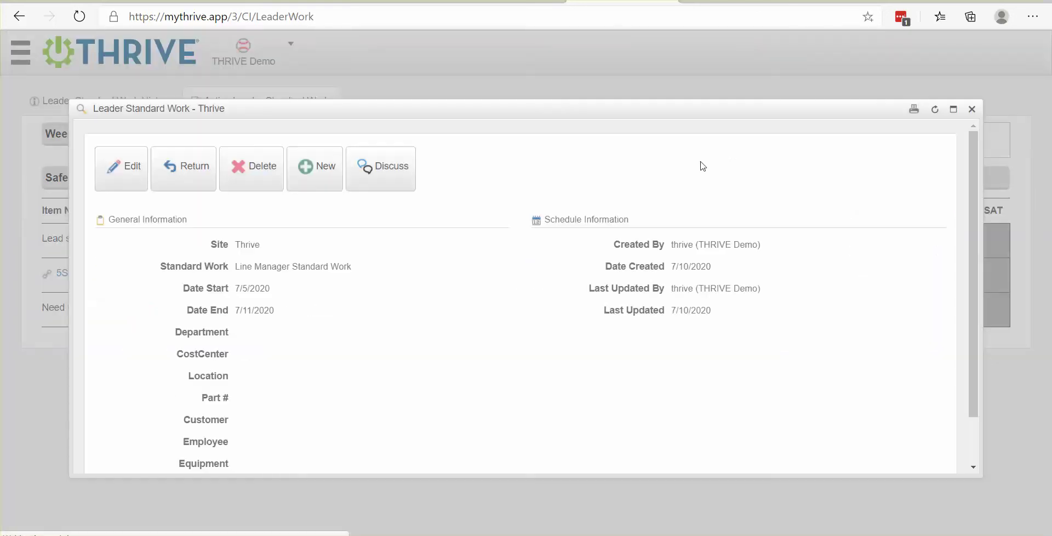
pyautogui.scroll(-2, 368, 293)
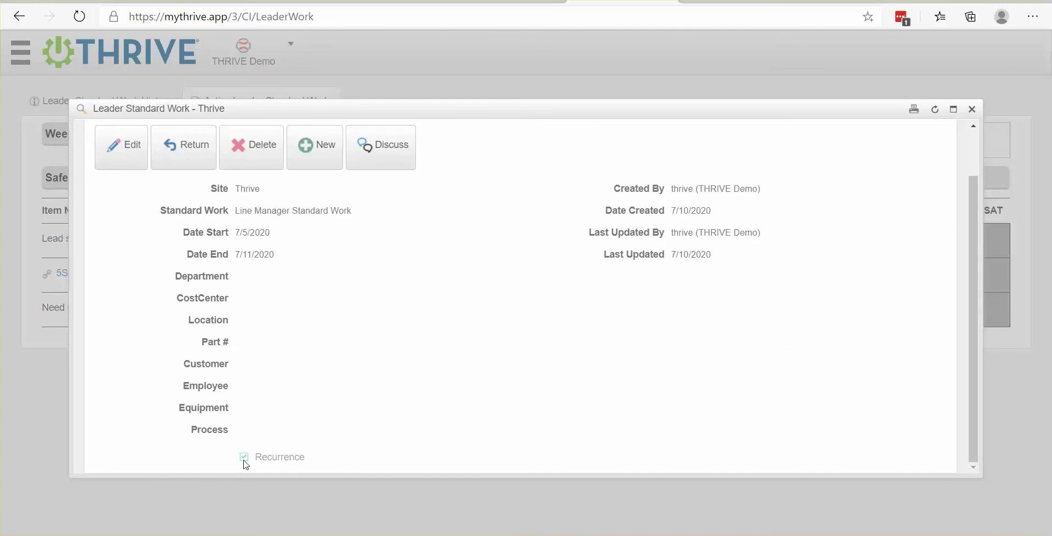
pyautogui.click(186, 162)
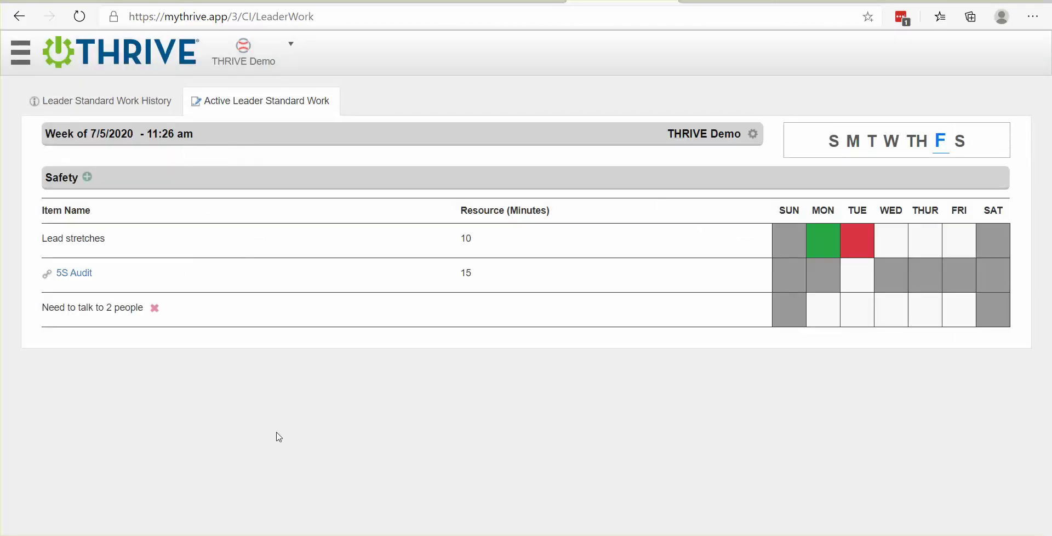